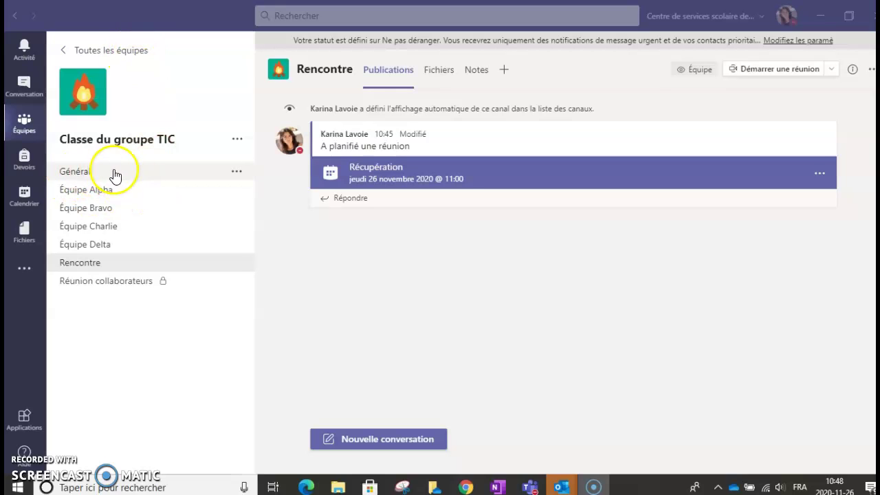
Step: Start scheduling a meeting in the Rencontre channel of Classe du groupe TIC and title it "Suivi"
click(98, 264)
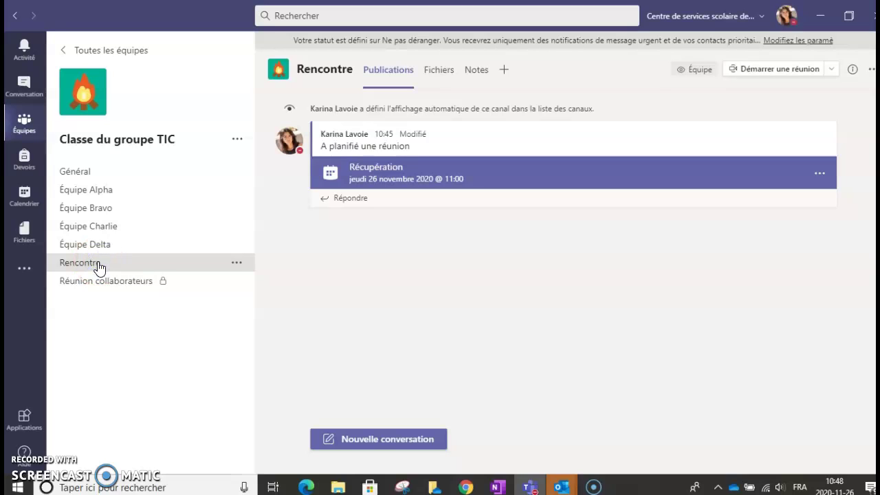
click(833, 70)
click(798, 117)
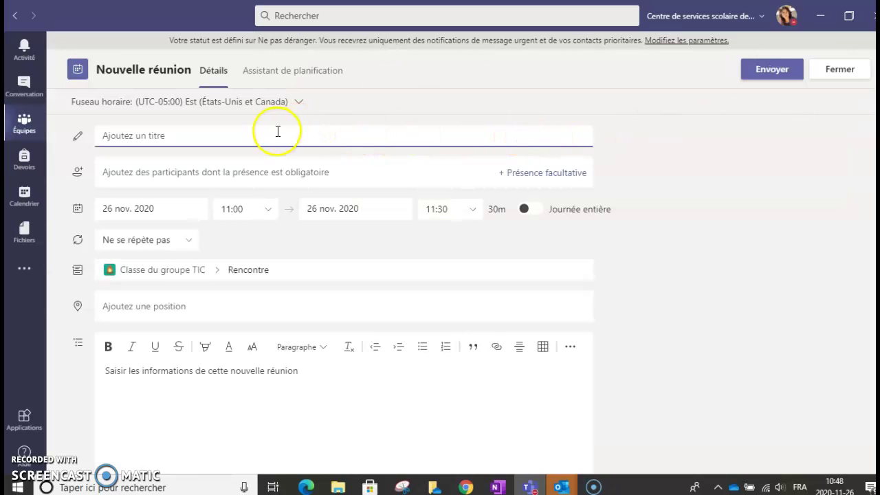
text(Suivi)
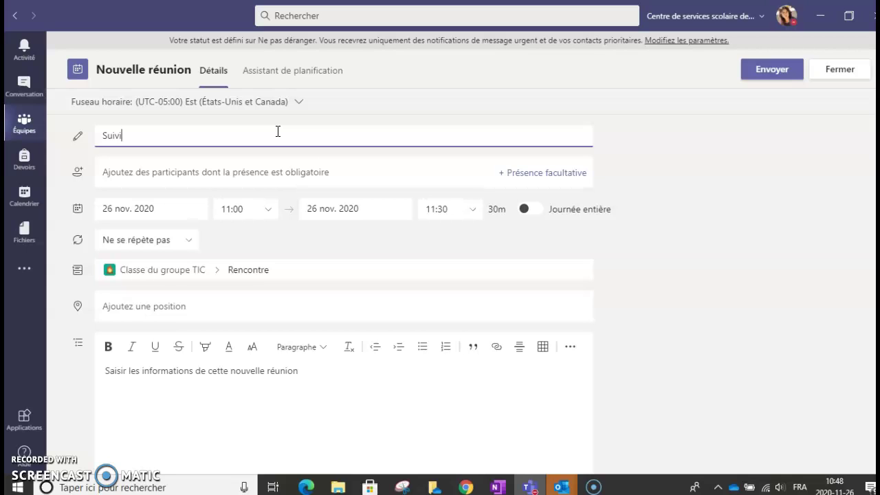
Step: Schedule the meeting for 27 November 2020 from 14:00 to 16:00 and send it
click(167, 210)
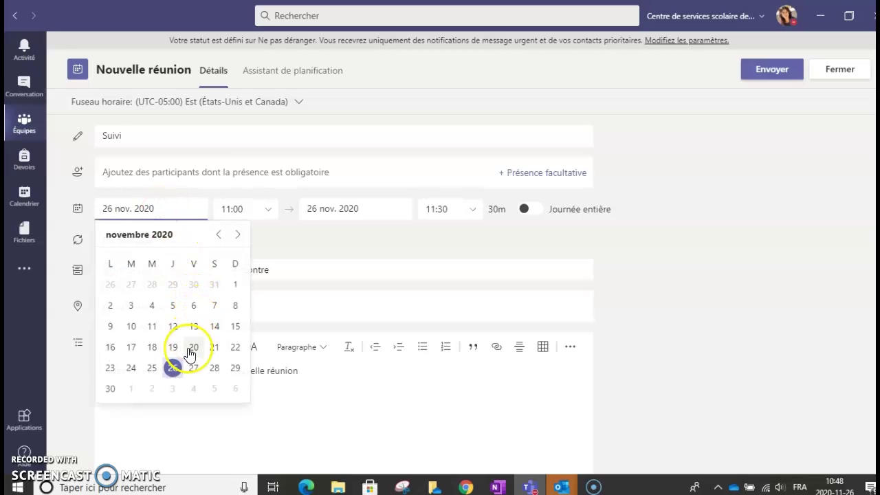
click(193, 368)
click(270, 213)
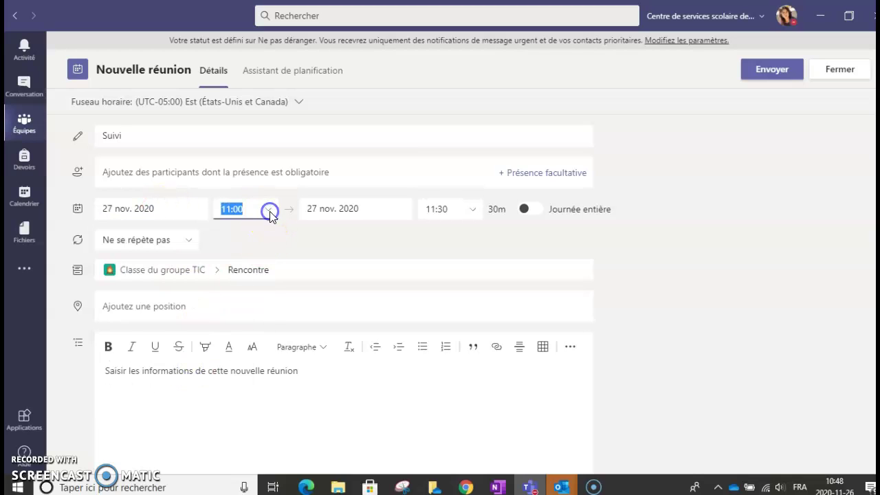
drag(267, 268, 261, 292)
click(236, 284)
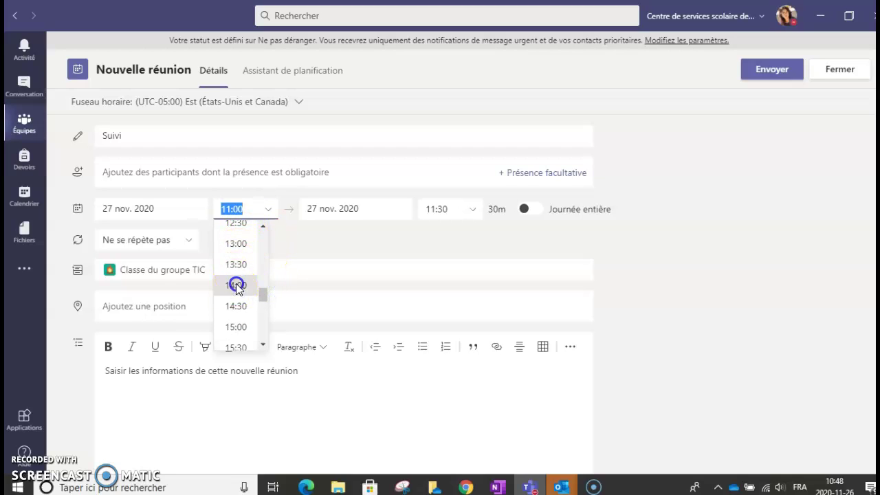
click(472, 211)
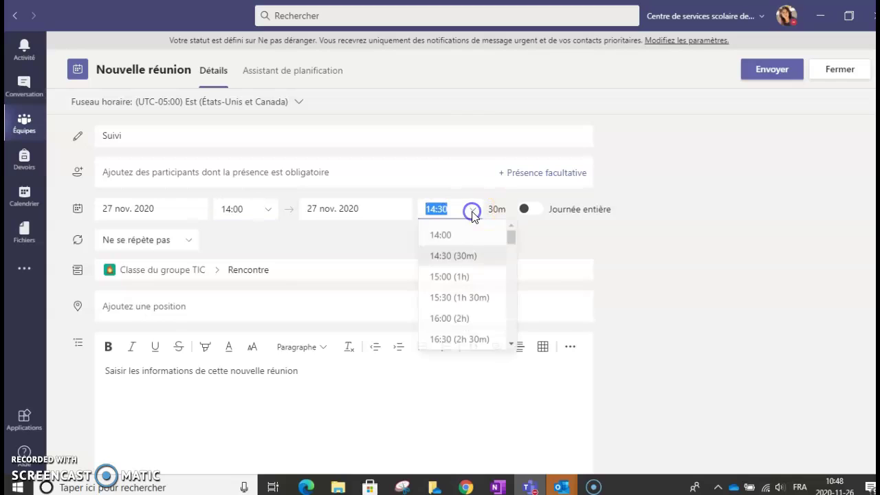
click(457, 319)
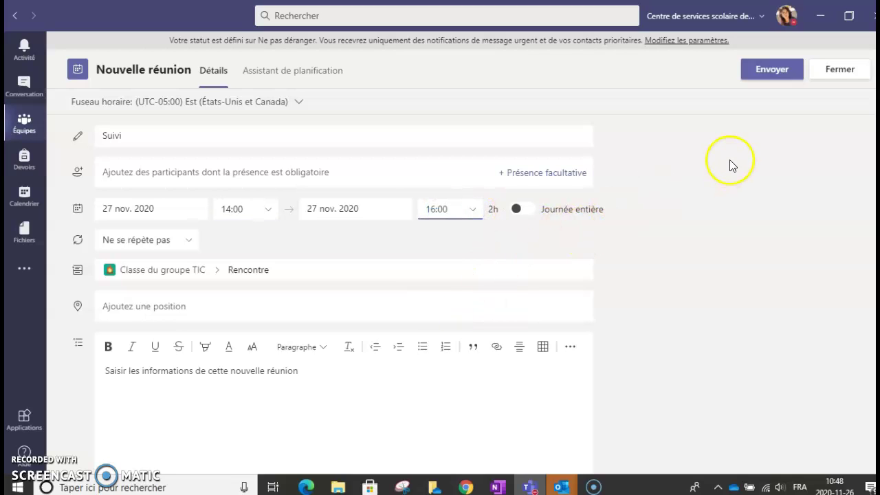
click(780, 67)
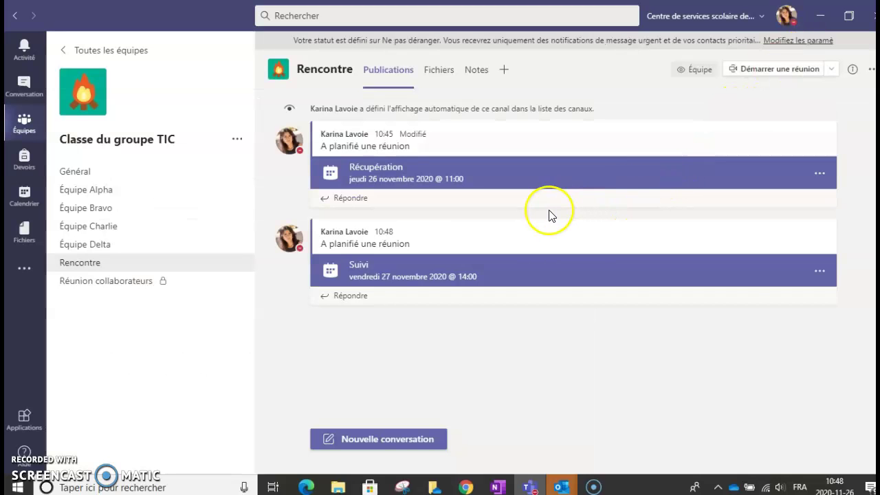
Step: Open the meeting options of Suivi and set who can bypass the lobby to "Moi uniquement", keeping caller announcements on
click(579, 276)
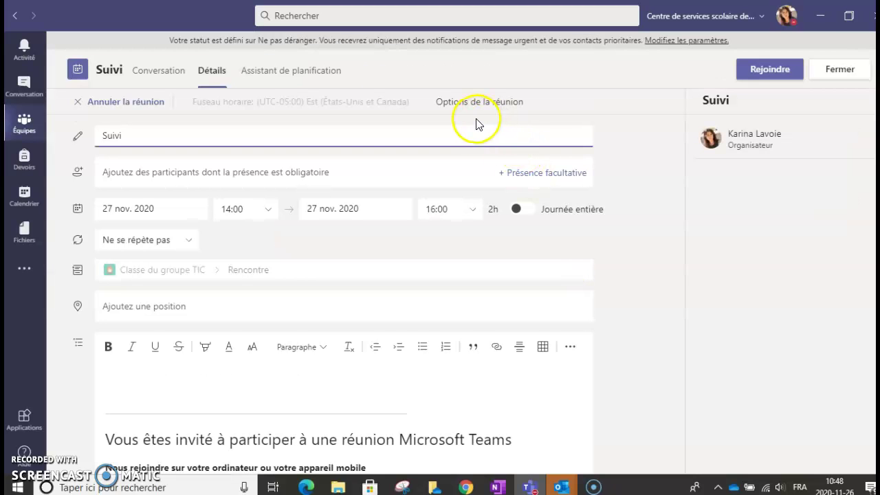
click(496, 103)
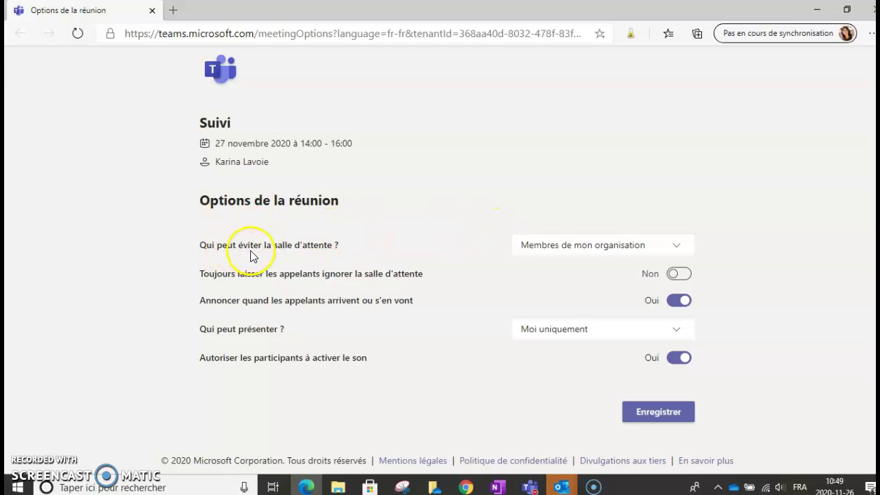
click(681, 249)
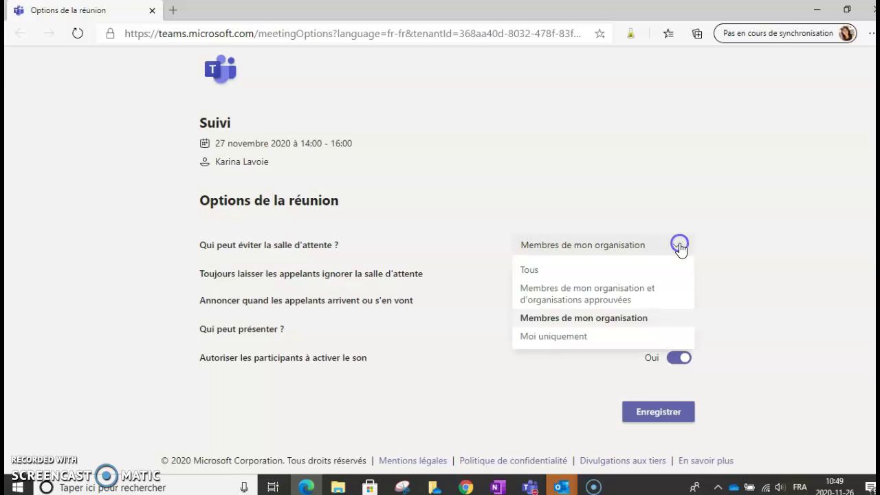
click(580, 340)
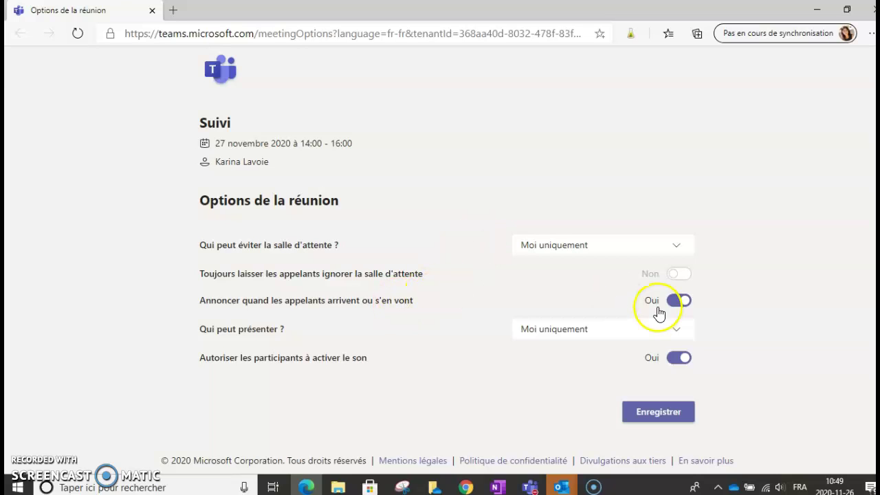
click(683, 304)
click(676, 302)
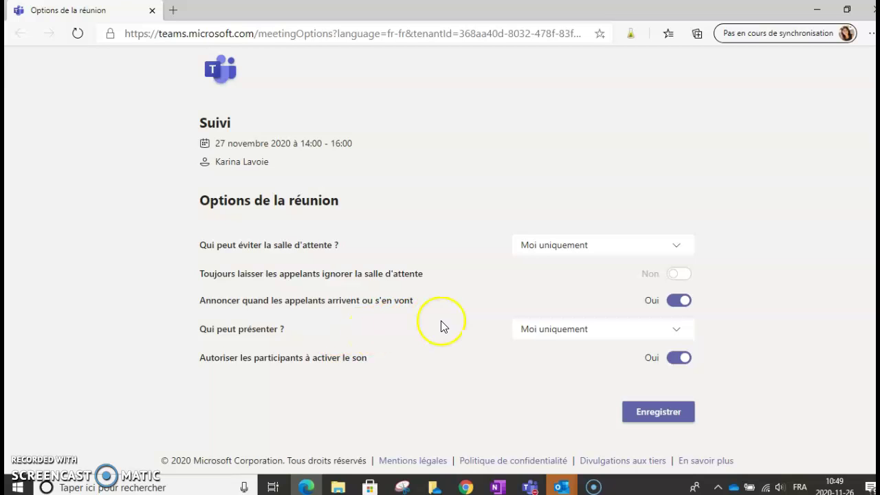
Step: Set who can present to "Membres de mon organisation", disallow participants from unmuting, and save the meeting options
click(678, 333)
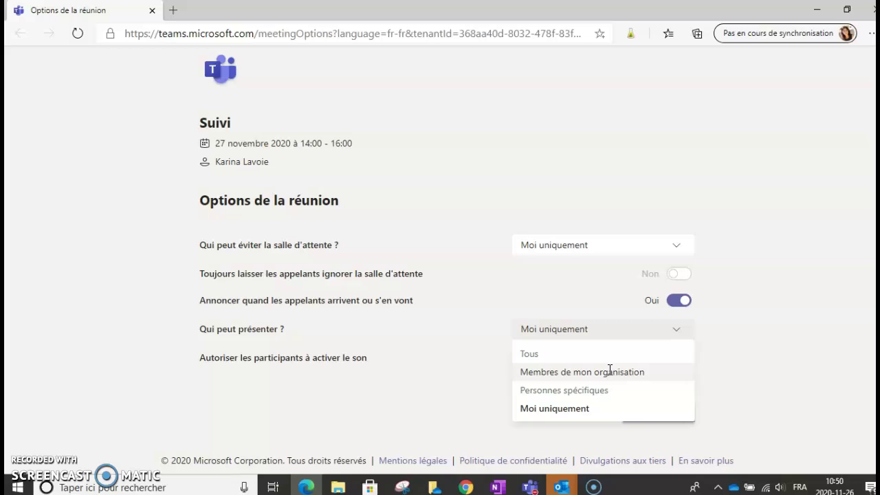
click(544, 371)
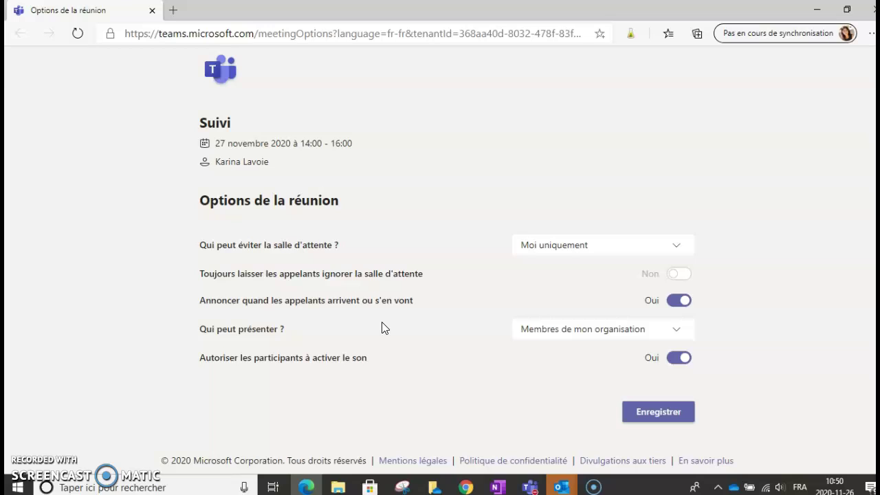
click(678, 330)
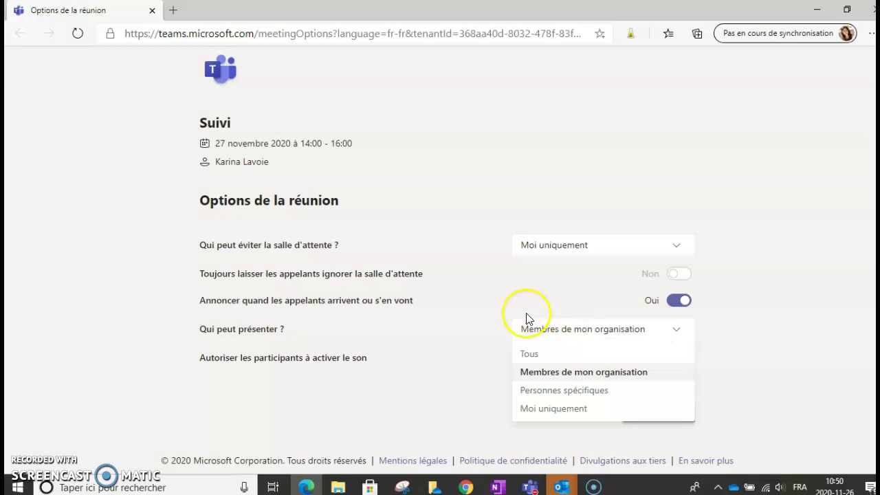
click(316, 333)
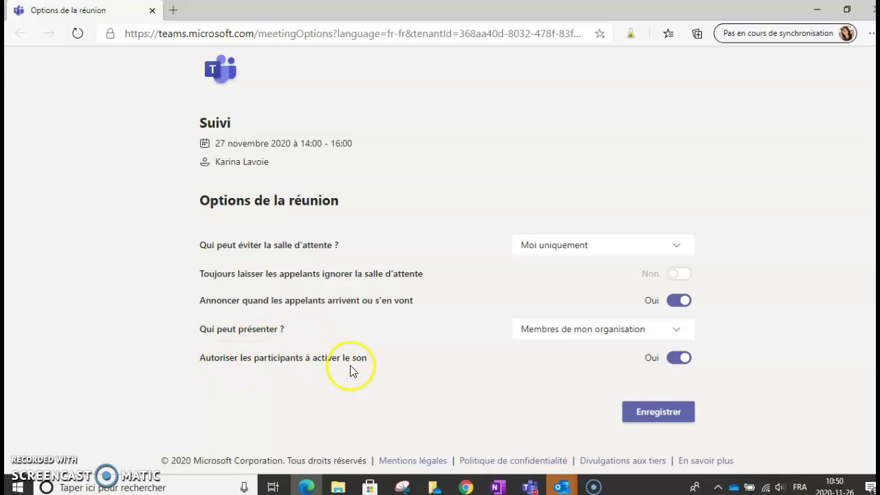
click(681, 359)
click(669, 411)
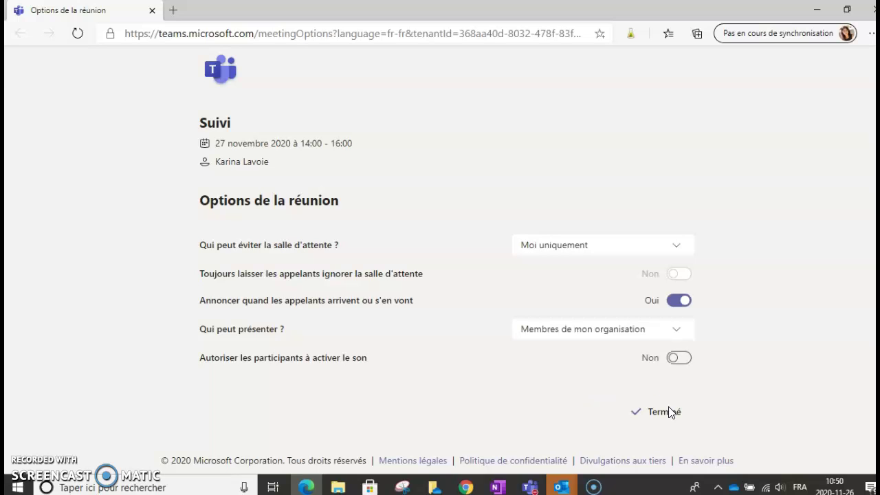
Step: Switch back to Teams, reopen the Suivi meeting from the Rencontre channel and join it
click(532, 487)
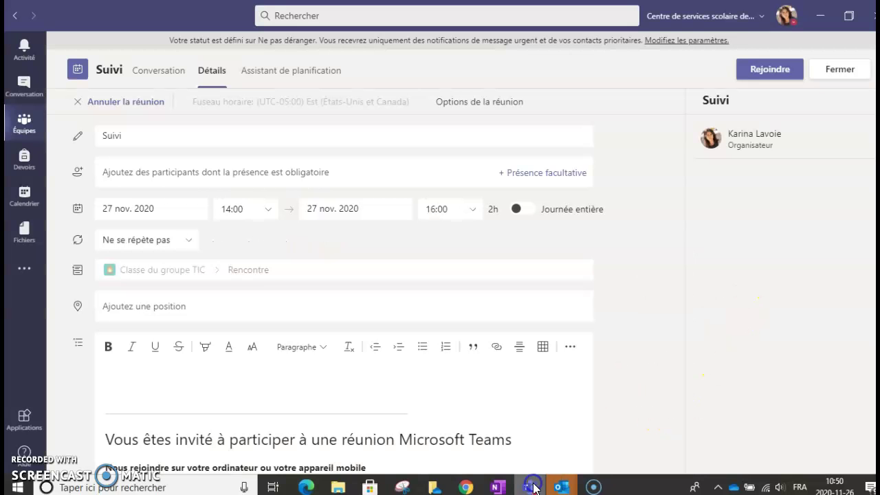
click(842, 70)
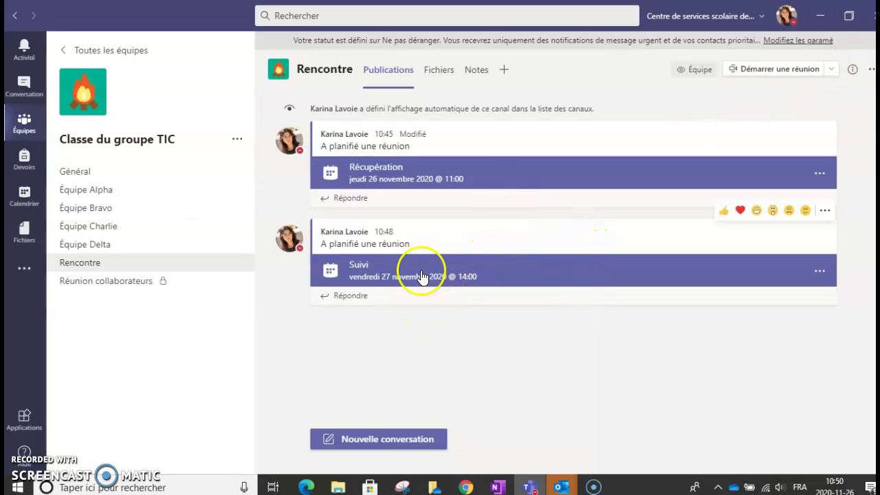
click(409, 276)
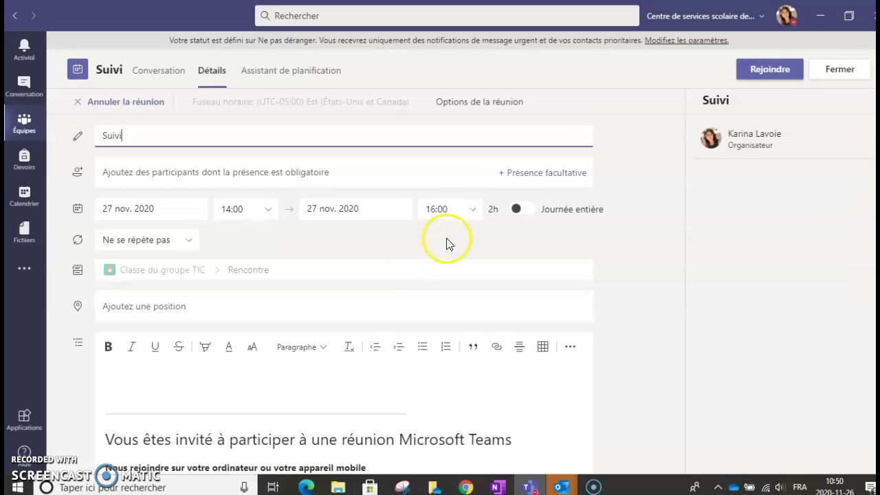
click(745, 70)
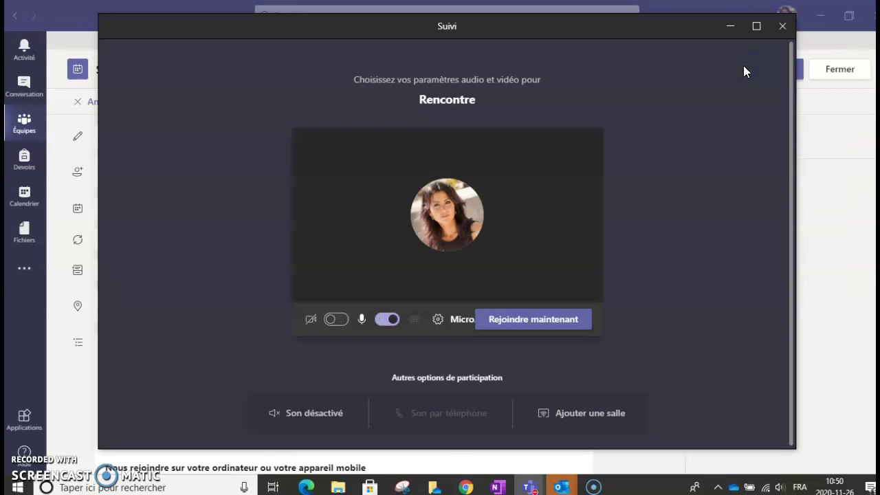
click(541, 319)
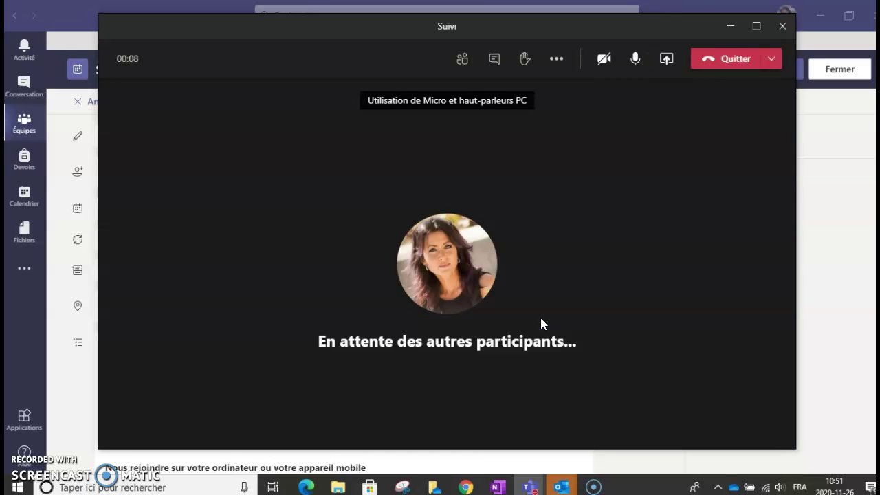
Step: Open the meeting options within the running meeting, allow participants to unmute, and save
click(558, 61)
click(585, 107)
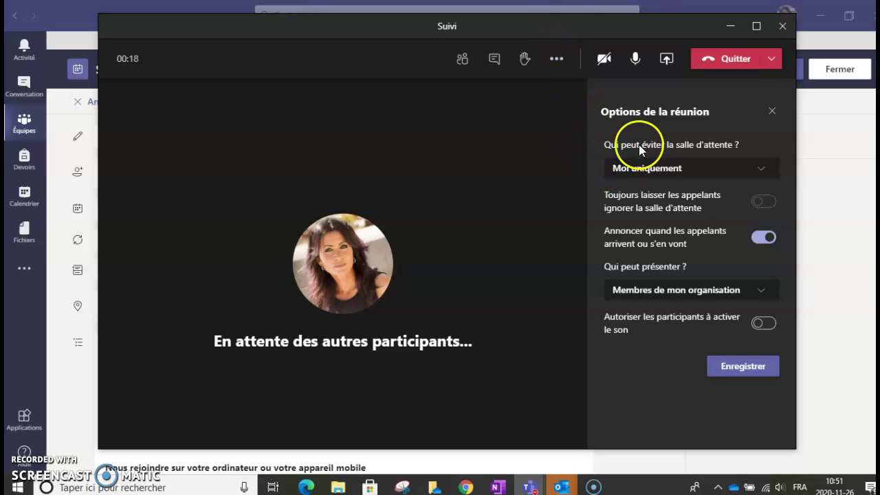
click(561, 59)
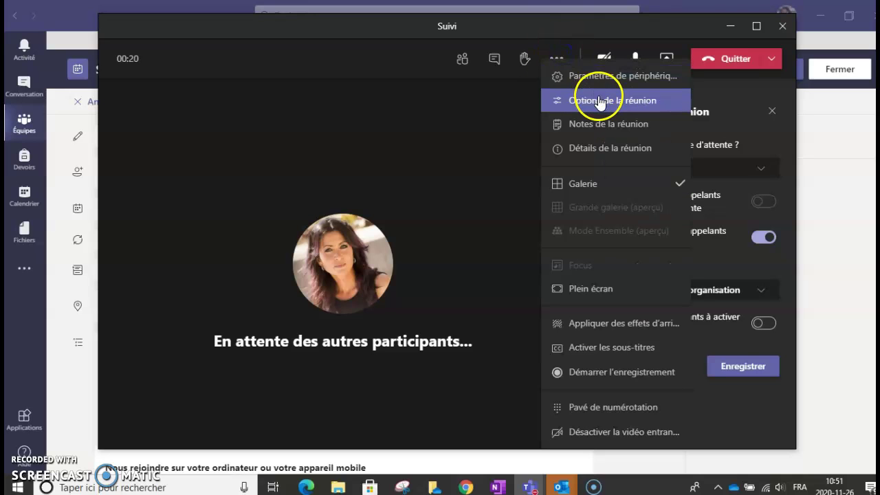
click(596, 97)
click(556, 59)
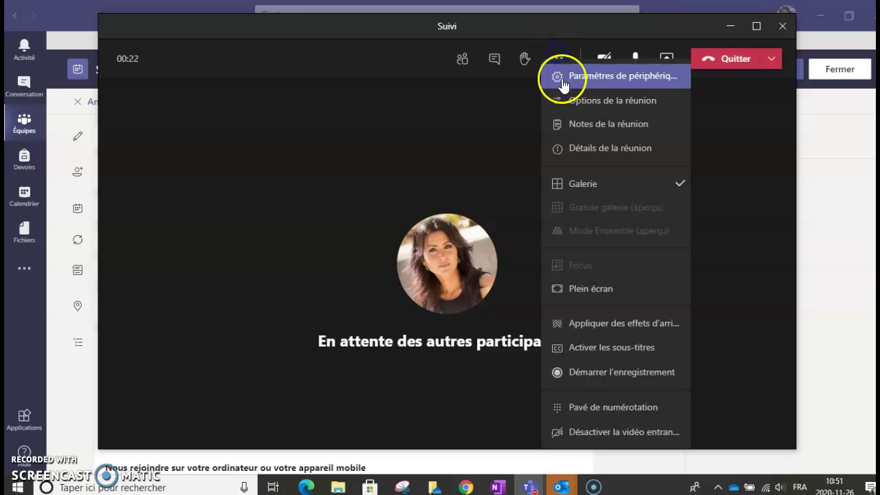
click(579, 98)
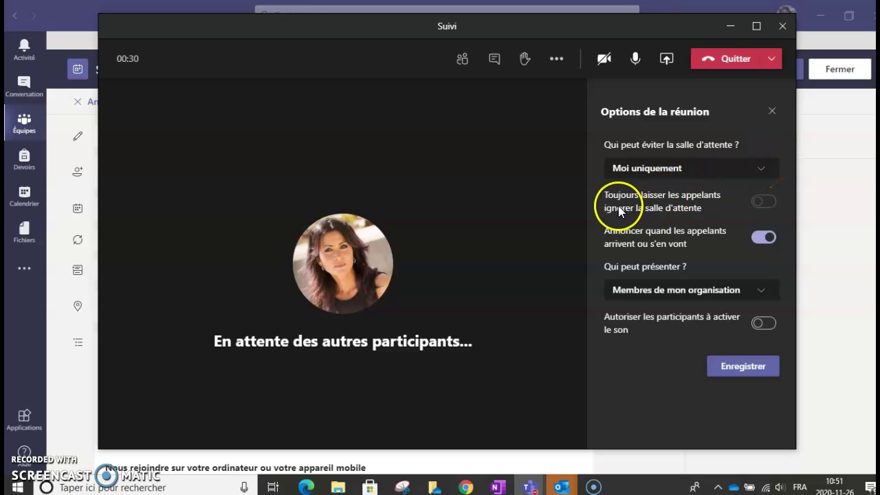
click(760, 292)
click(761, 292)
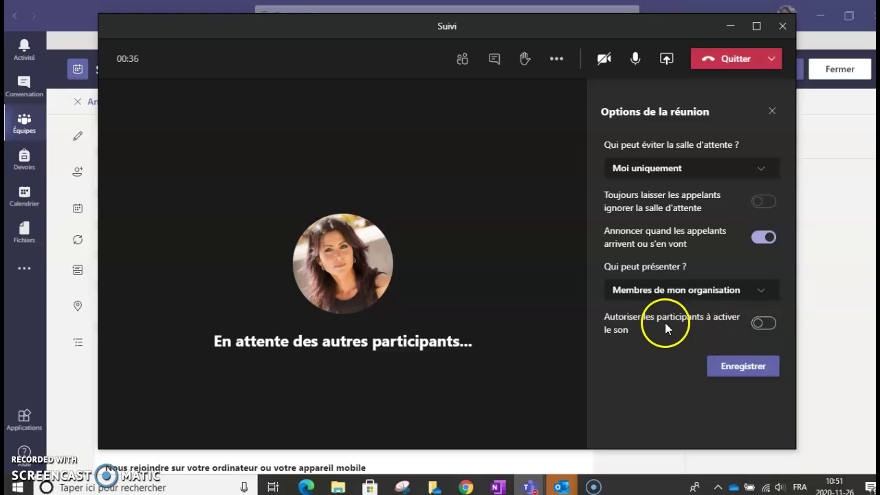
click(759, 325)
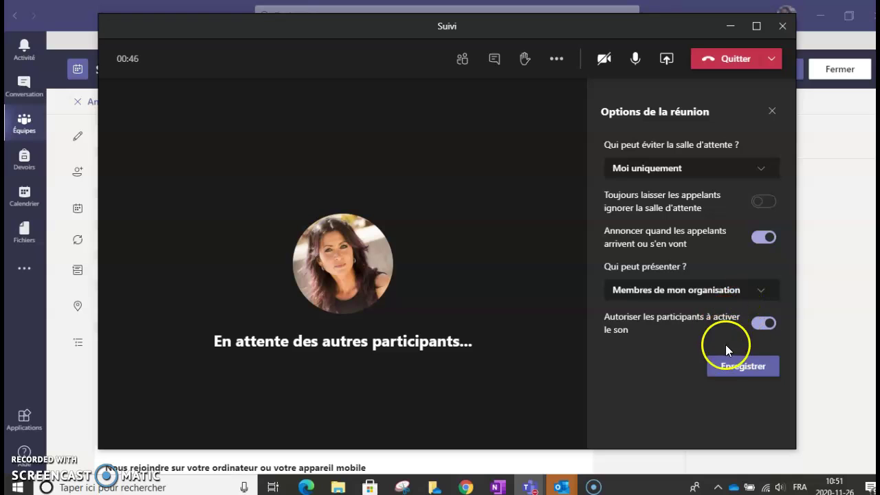
click(735, 364)
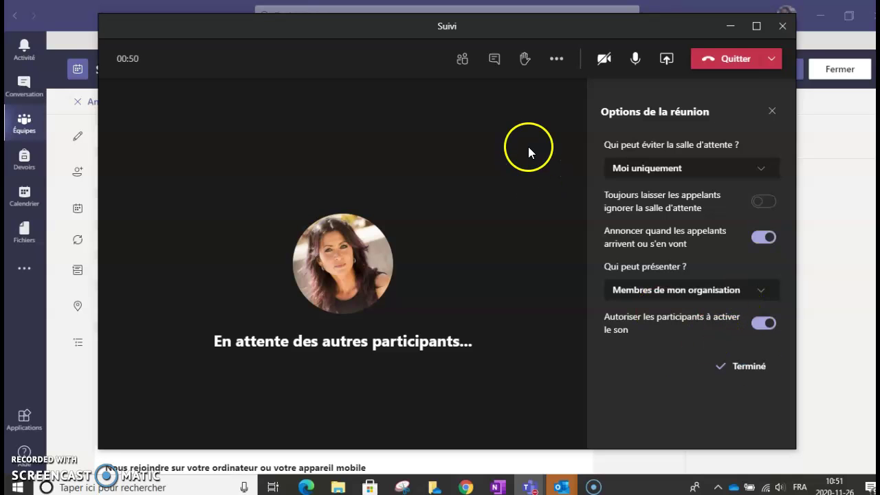
Step: Examine the meeting's participant list, its additional management options and the invitation option for the suggested person
click(463, 59)
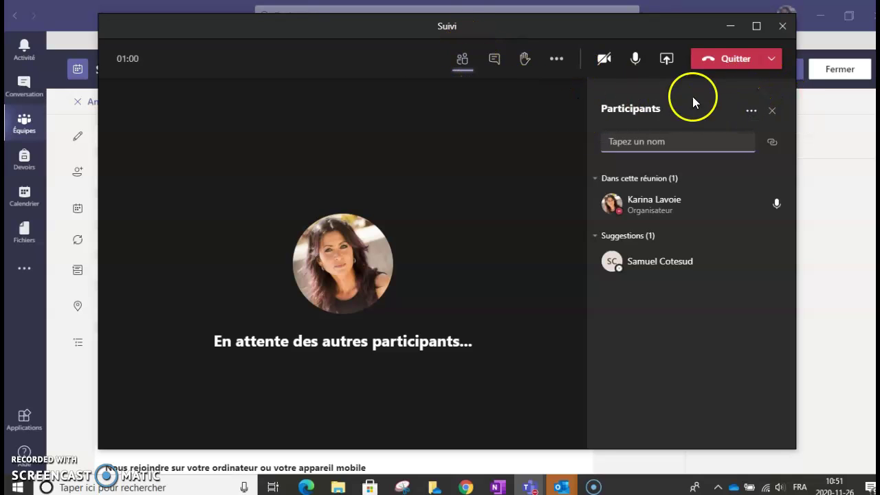
click(749, 111)
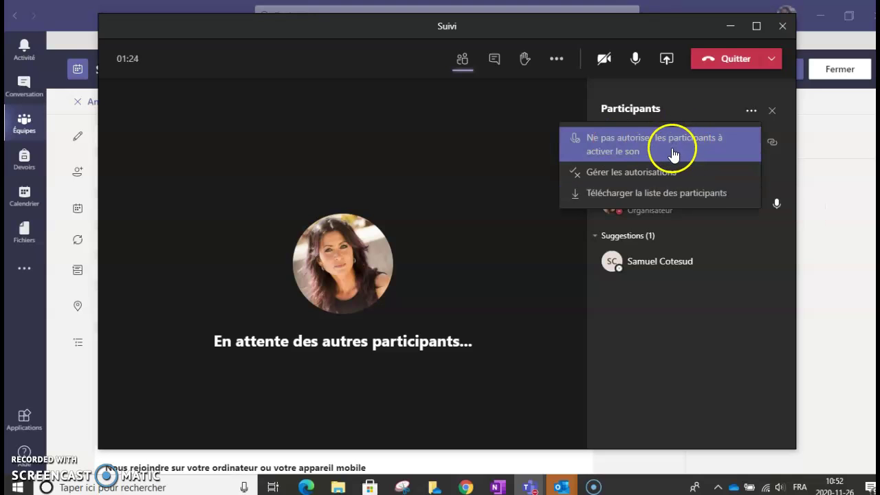
mouse_move(662, 257)
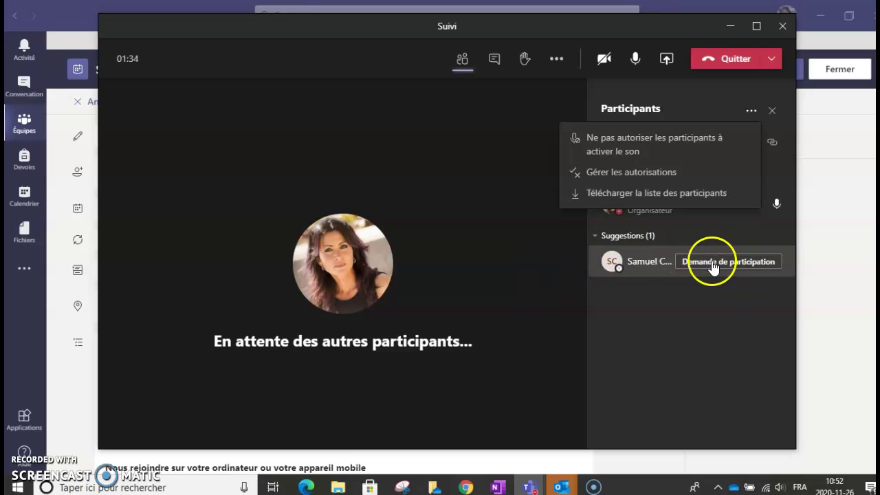
click(532, 246)
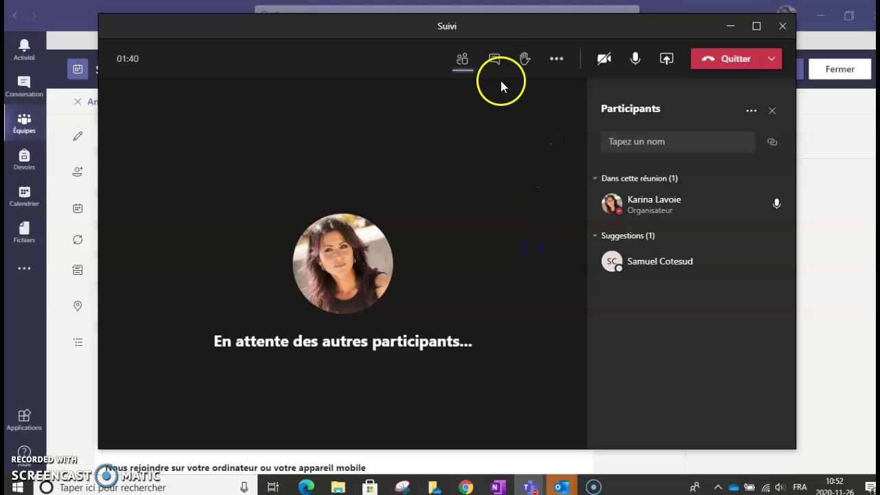
Step: Display the running meeting's conversation
click(495, 59)
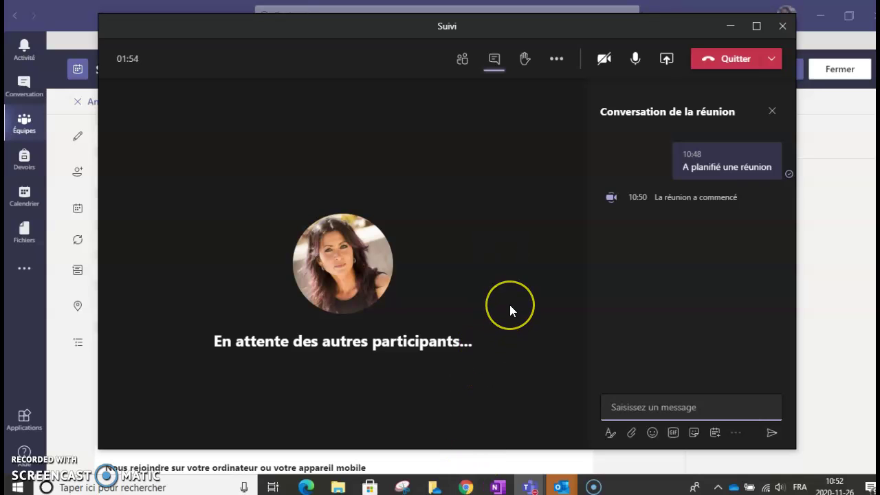
click(541, 285)
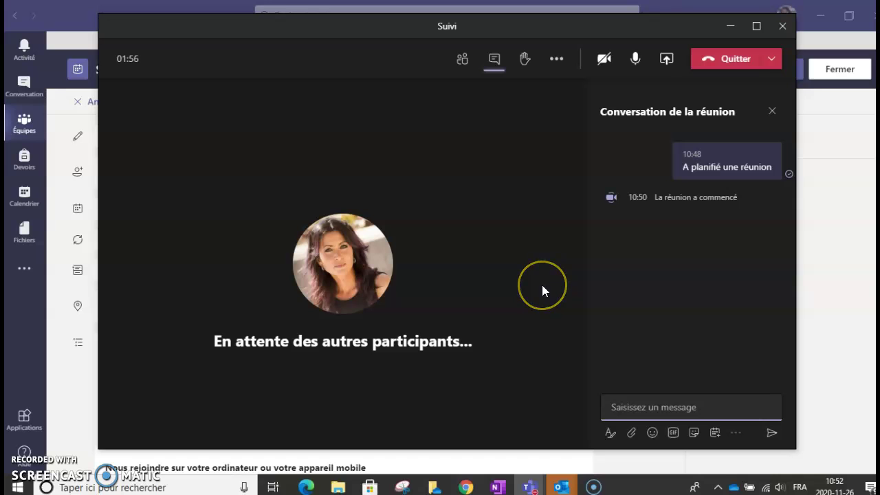
click(509, 332)
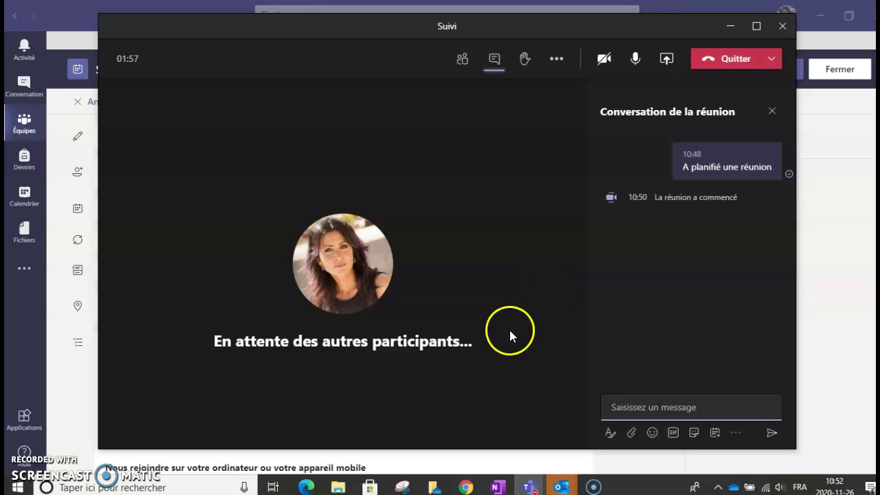
Step: Switch to Chrome and open SharePoint from the Microsoft Office home page
click(465, 486)
click(398, 15)
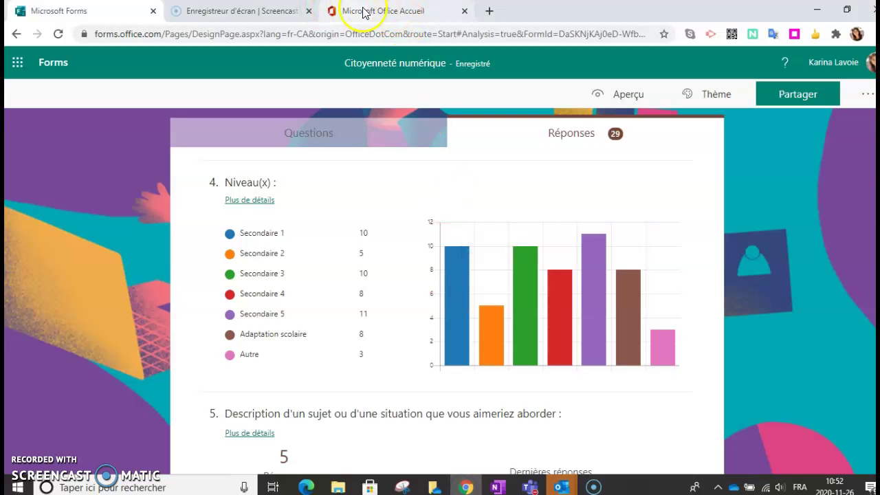
click(11, 311)
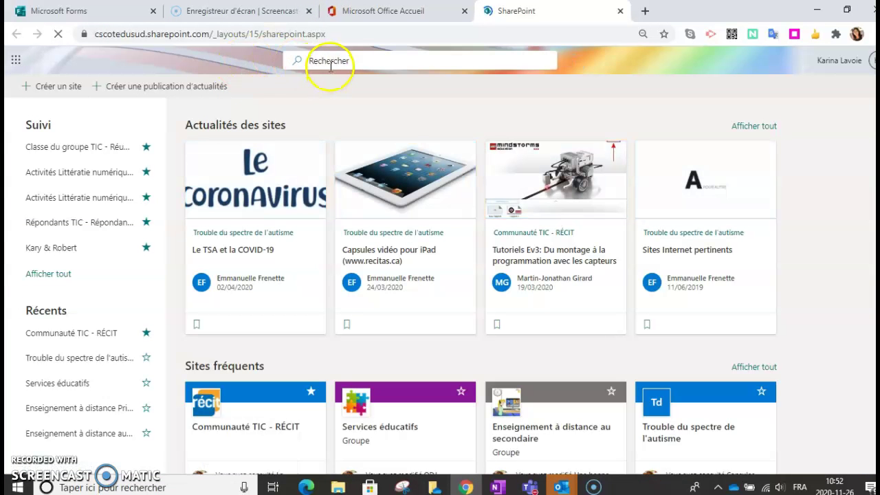
Step: Search SharePoint for "commu" and open the Communauté TIC - RÉCIT site
click(441, 58)
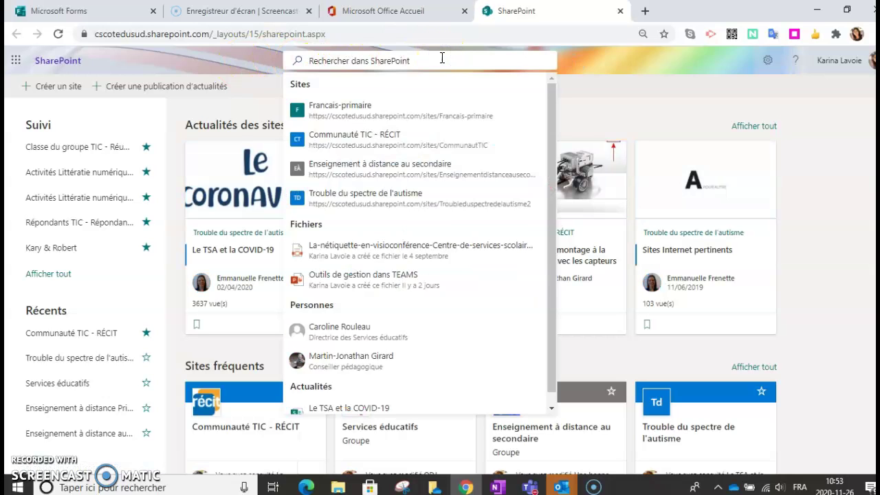
text(commu)
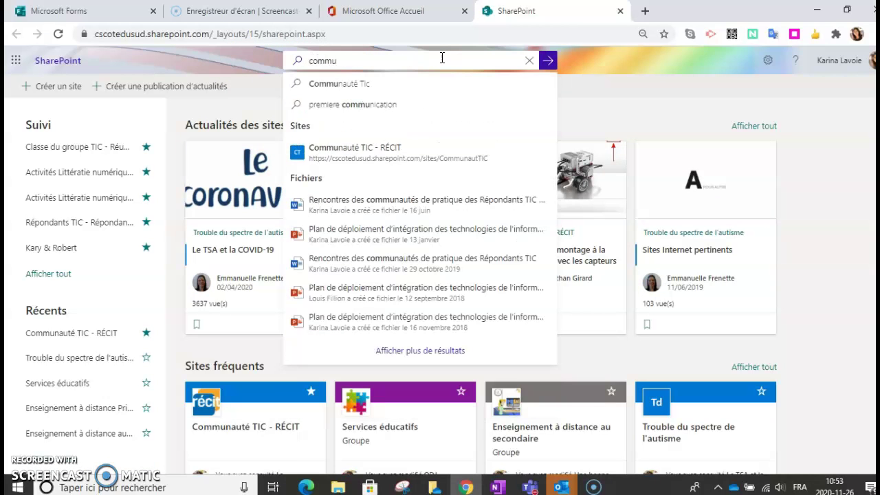
click(363, 153)
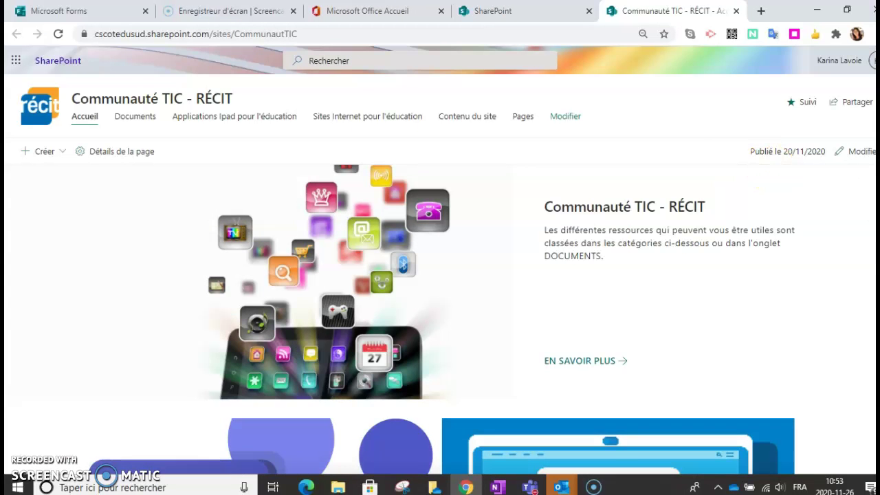
Step: Look over the site's home page resources and open the page "Capsules pédagogiques et enseignement à distance"
scroll(440, 316, down, 4)
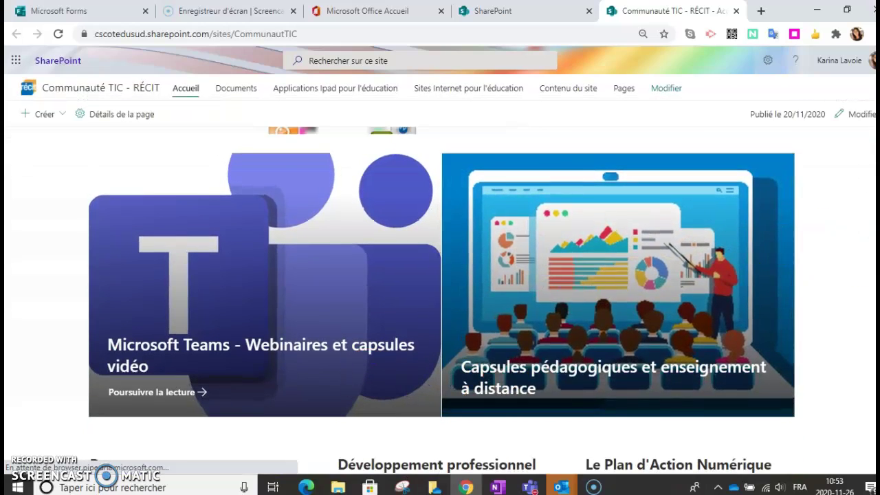
scroll(440, 303, down, 6)
scroll(440, 302, up, 3)
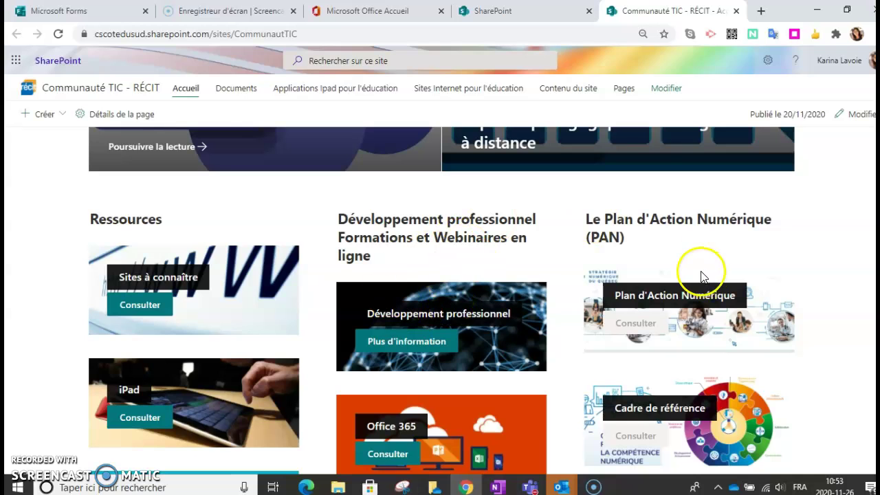
scroll(442, 302, up, 1)
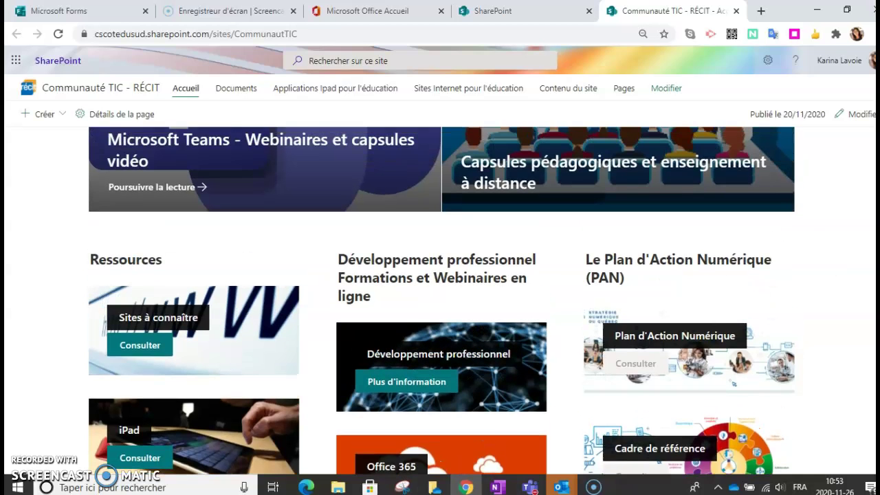
scroll(441, 300, down, 4)
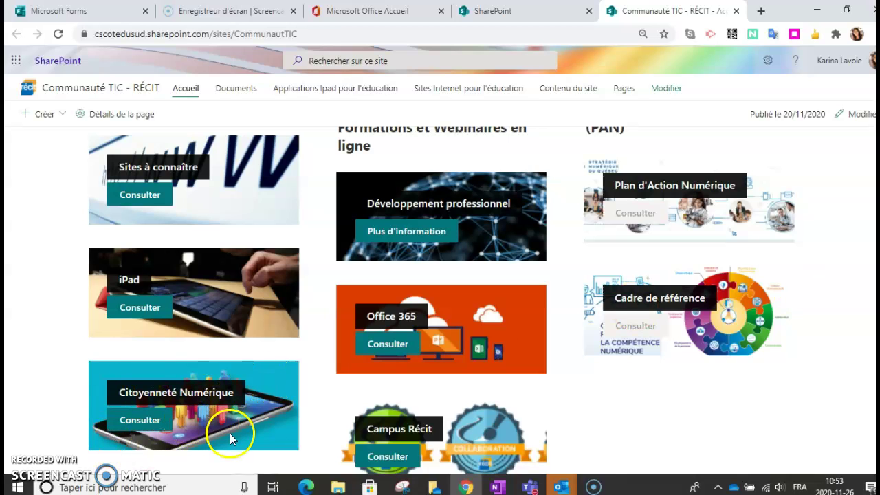
scroll(734, 234, up, 5)
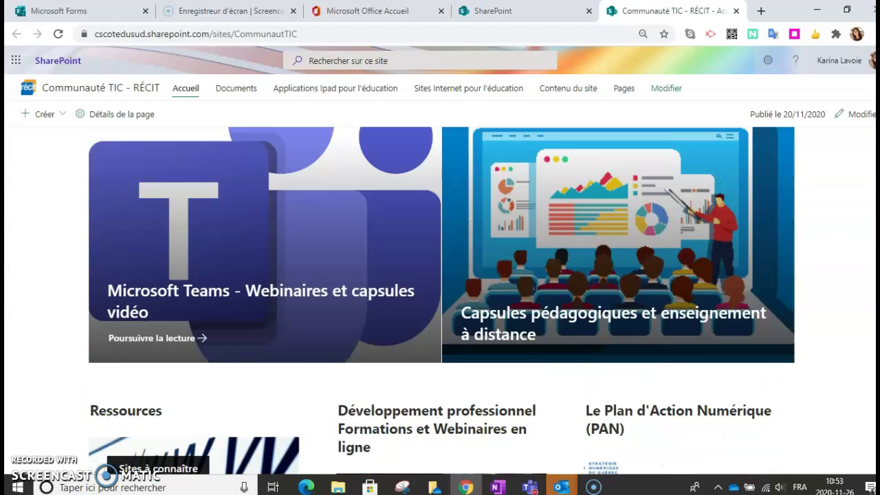
click(631, 346)
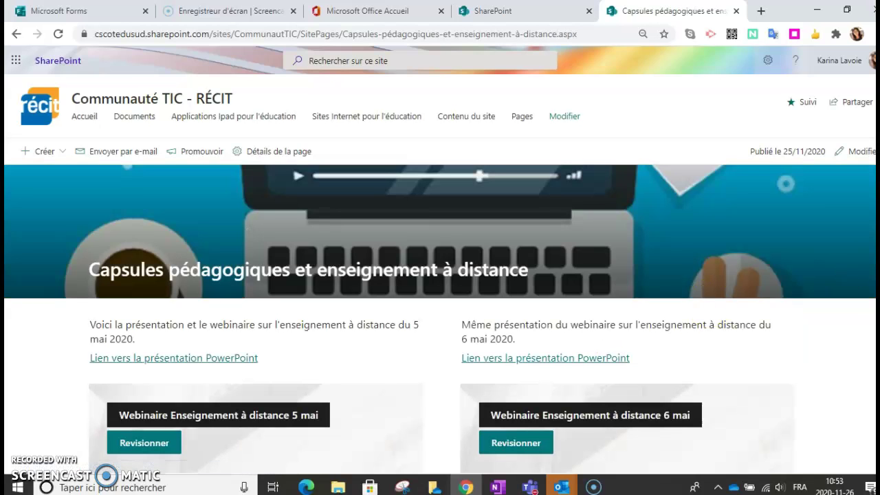
Step: Look through the distance-teaching page and open its link to the recitfad.ca infographics
scroll(440, 316, down, 15)
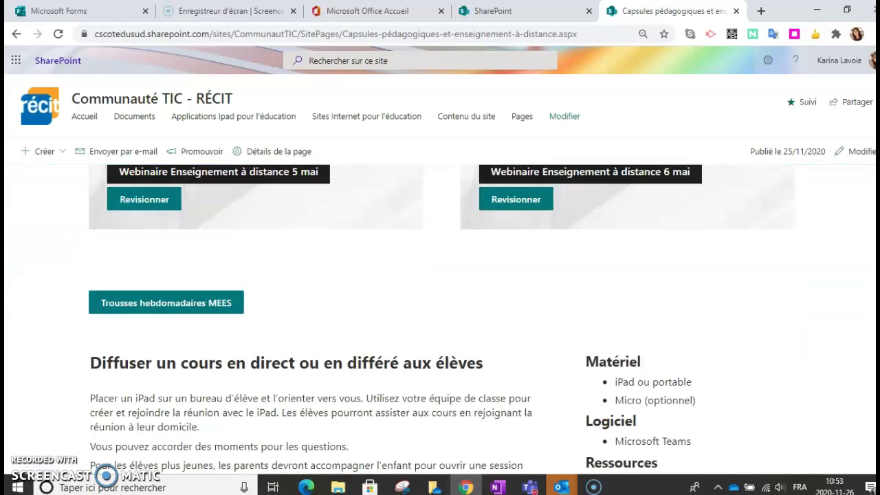
scroll(440, 316, down, 6)
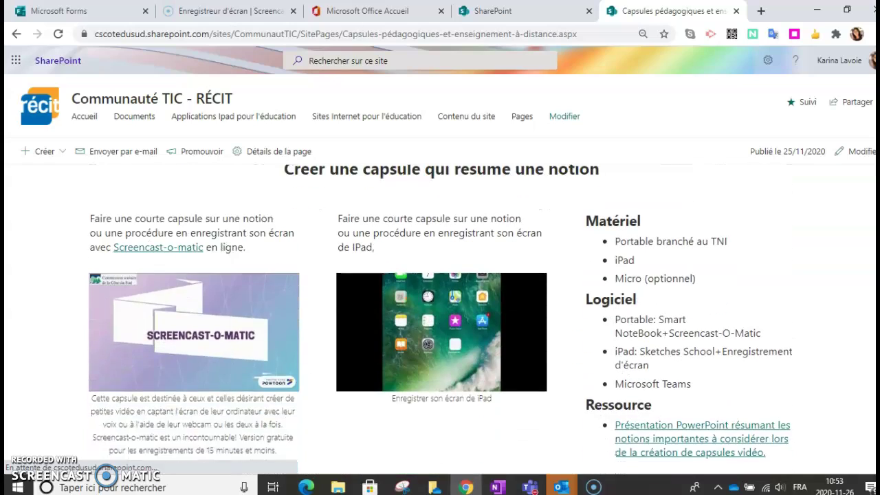
scroll(436, 227, up, 3)
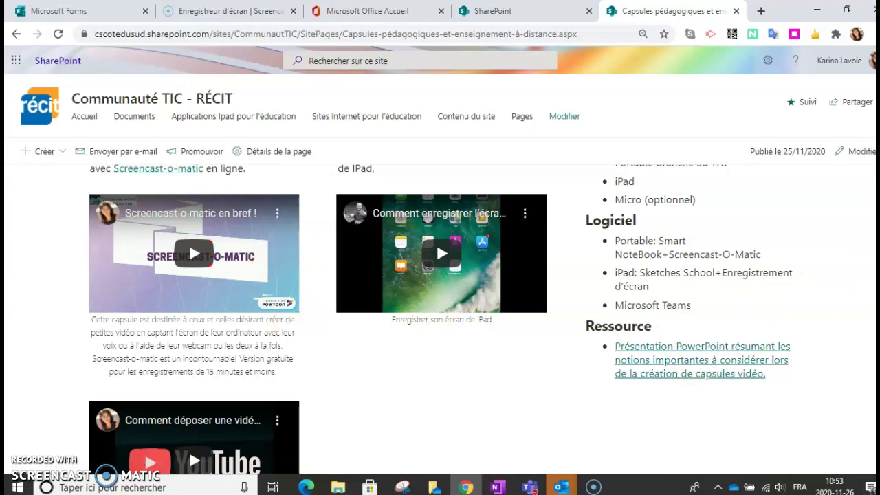
scroll(436, 240, down, 3)
scroll(440, 316, down, 5)
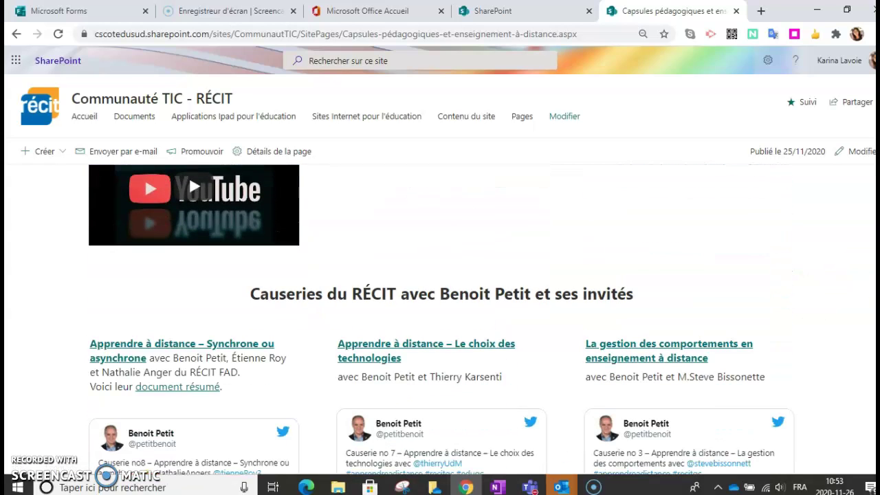
scroll(749, 342, down, 10)
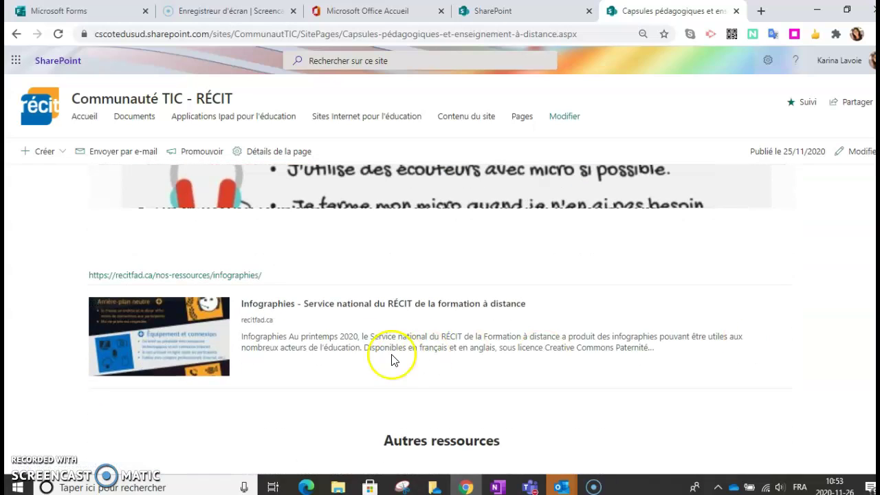
click(215, 276)
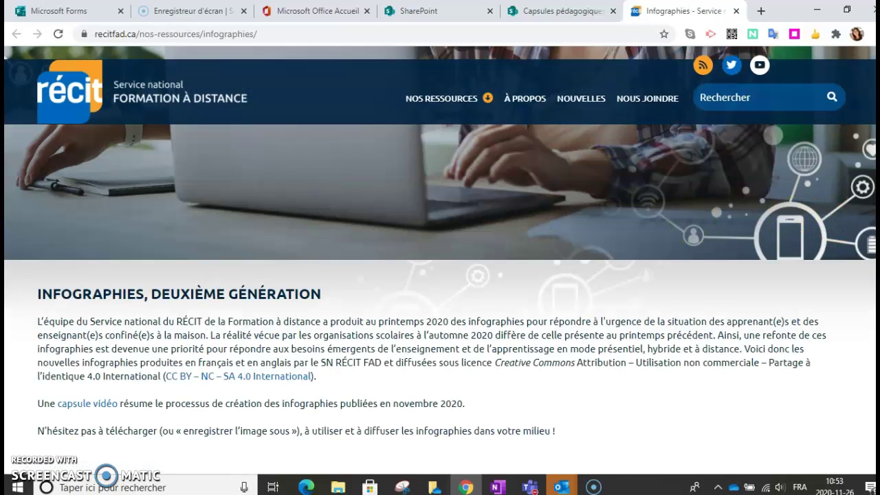
Step: View the infographic "Apprenant(e) à la maison – Pratiques efficaces" enlarged, and close it
scroll(440, 262, down, 3)
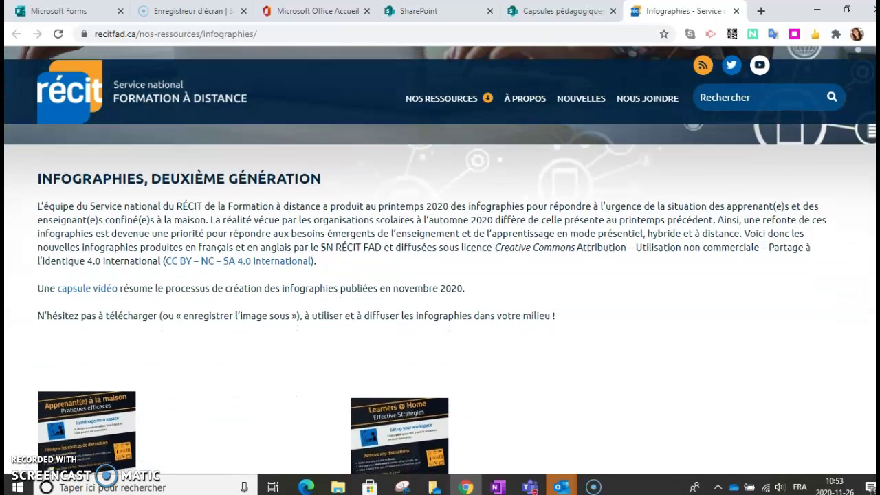
scroll(440, 275, down, 2)
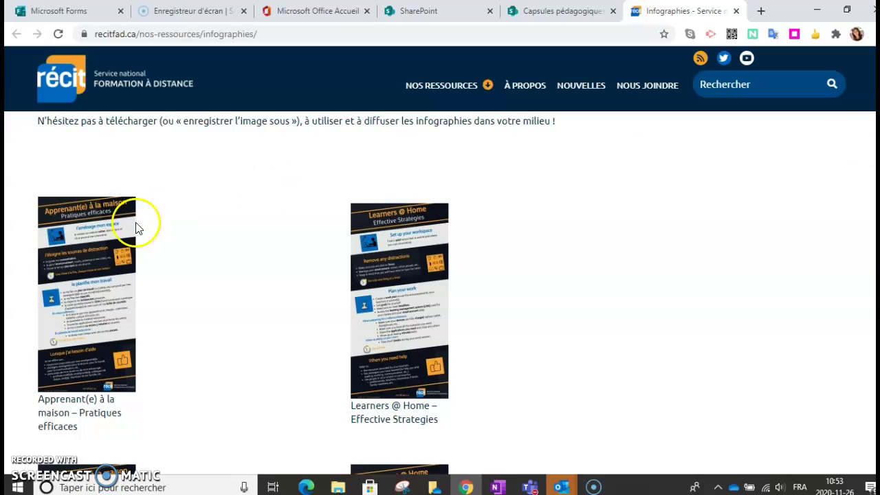
click(90, 305)
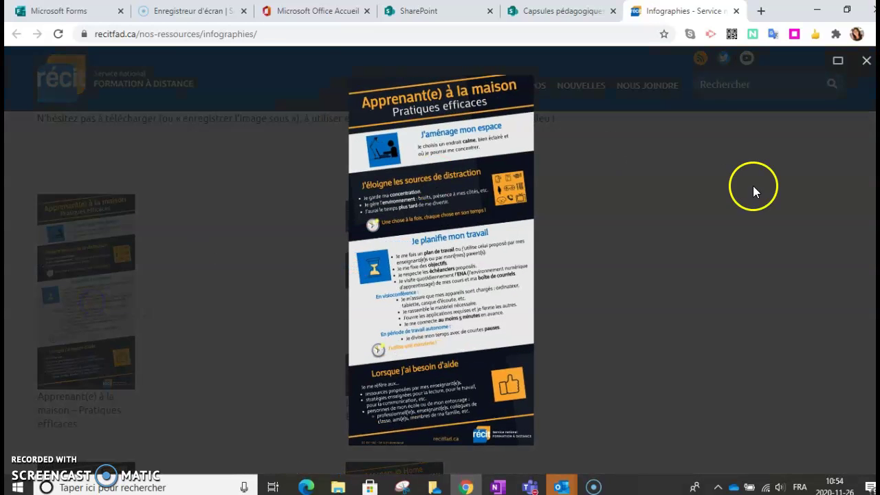
click(708, 189)
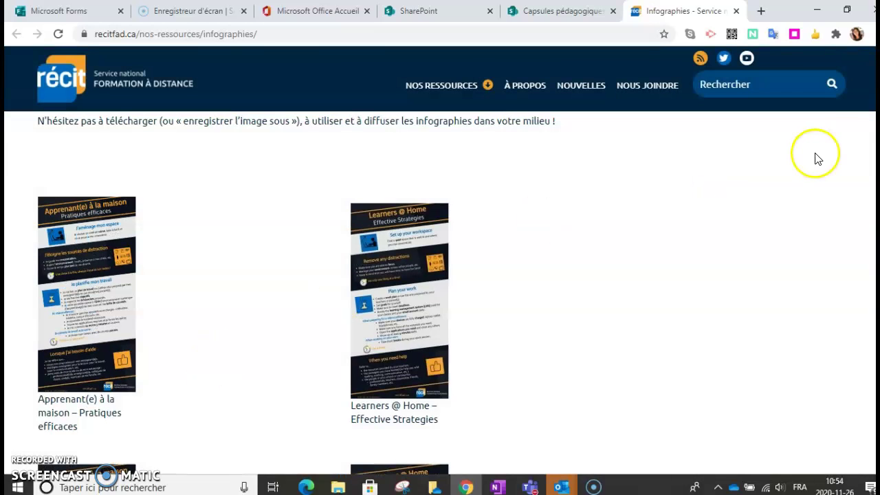
Step: View the infographic "Apprenant(e) à la maison – Pour une visioconférence réussie" enlarged, and close it
scroll(870, 117, down, 1)
scroll(785, 163, down, 1)
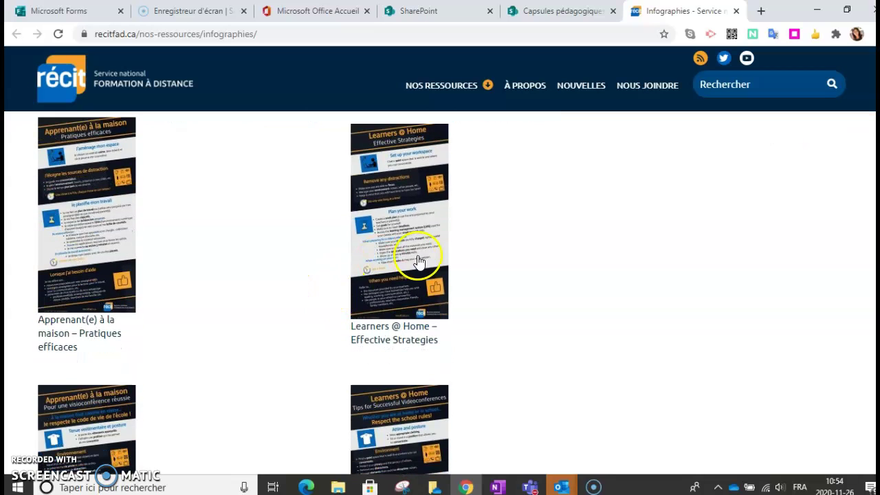
scroll(728, 176, down, 6)
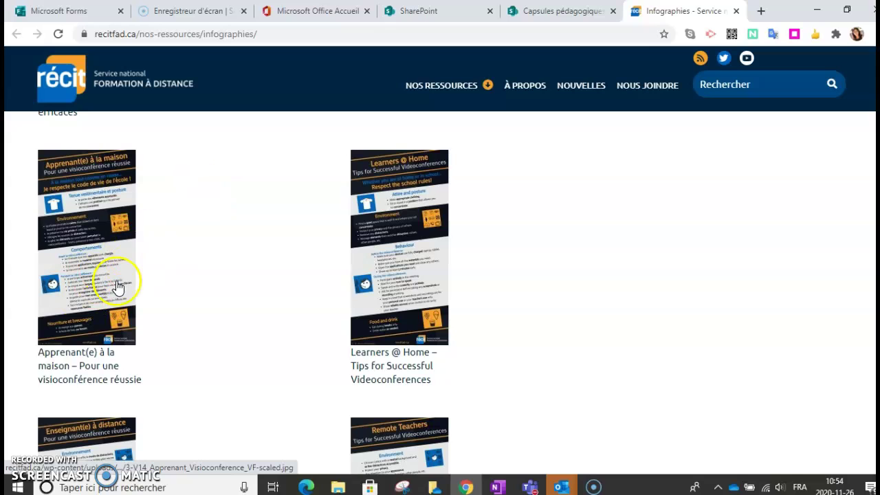
click(117, 251)
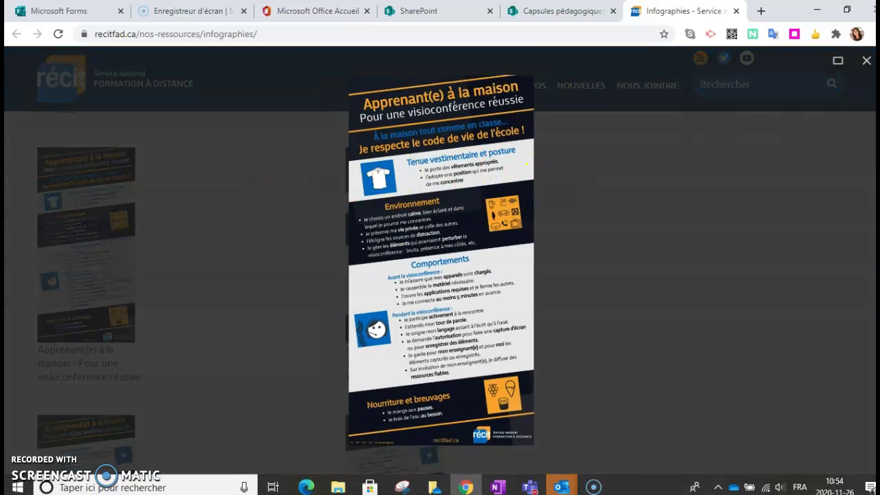
scroll(440, 275, down, 1)
click(745, 206)
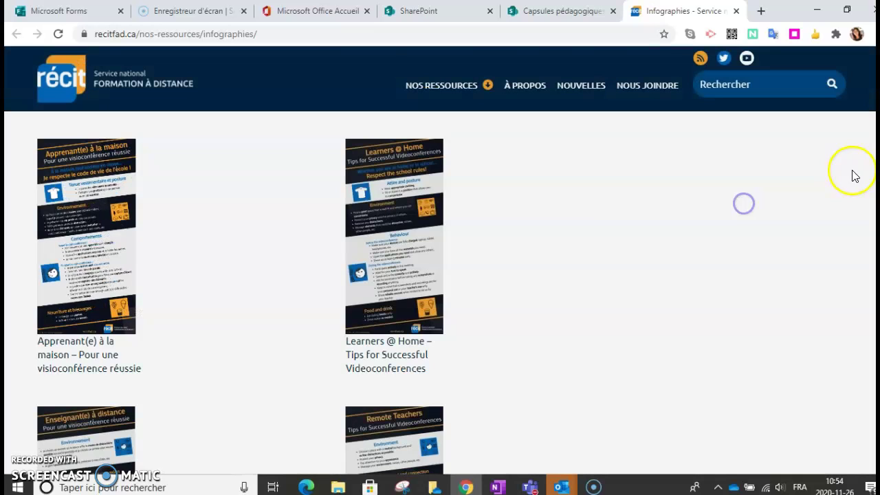
Step: View the infographic "Enseignant(e) à distance – Pour une visioconférence réussie" enlarged, and close it
scroll(853, 173, down, 5)
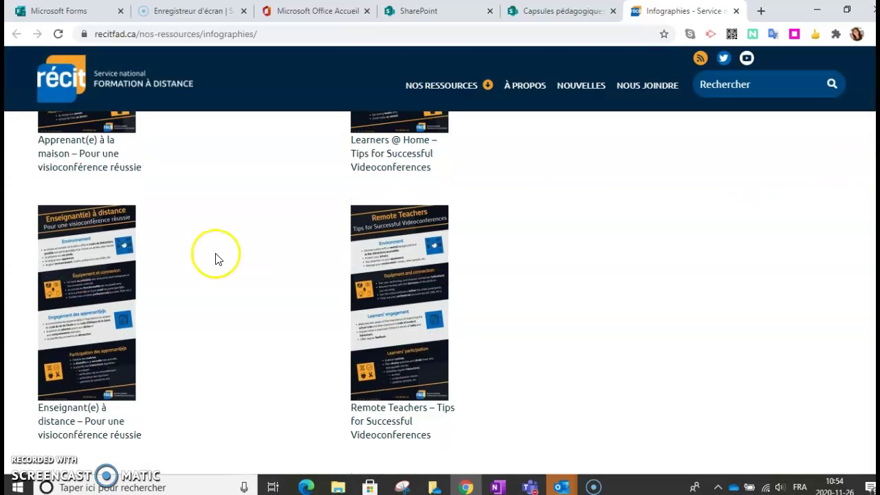
click(70, 316)
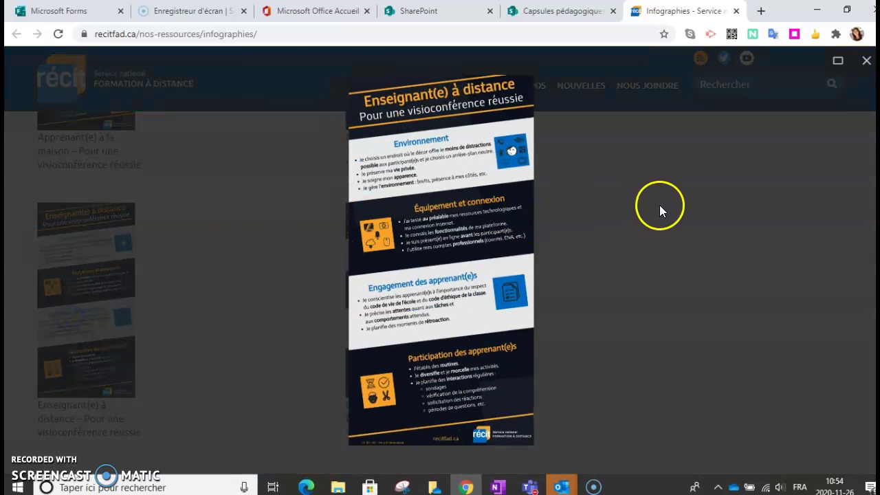
click(866, 62)
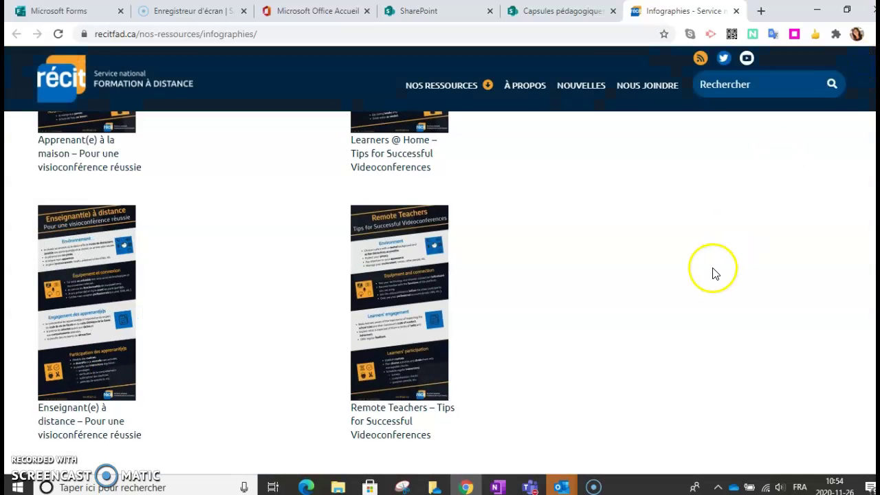
Step: Return to the beginning of the SharePoint page "Capsules pédagogiques et enseignement à distance"
scroll(853, 245, up, 5)
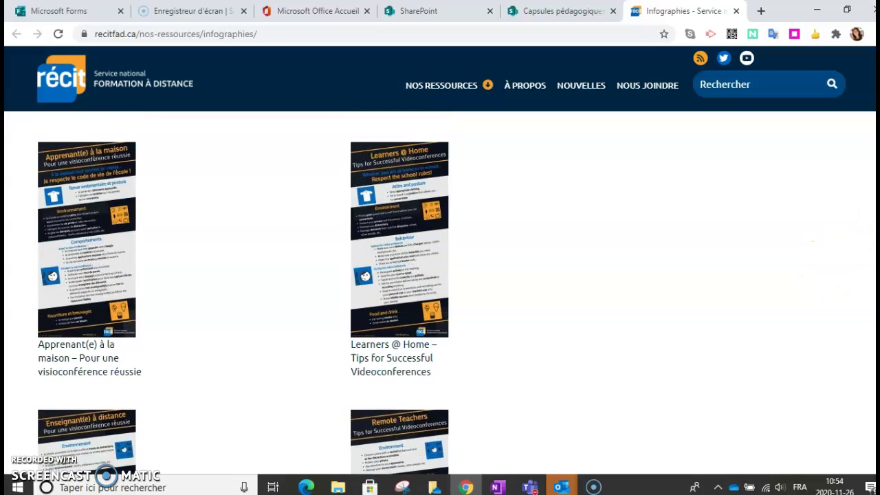
scroll(688, 226, up, 2)
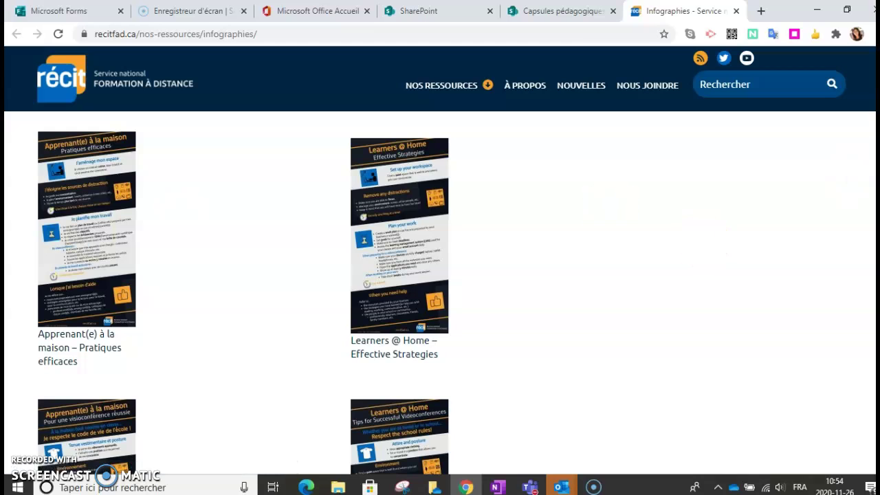
scroll(440, 289, up, 2)
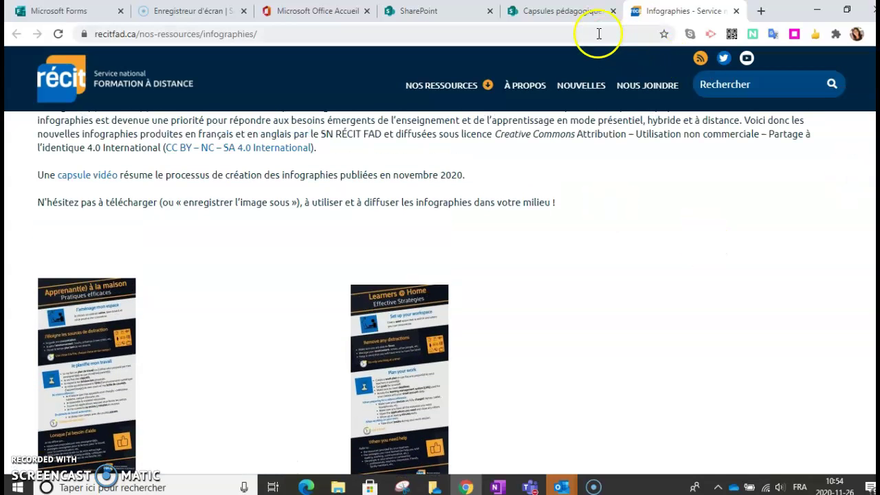
click(589, 11)
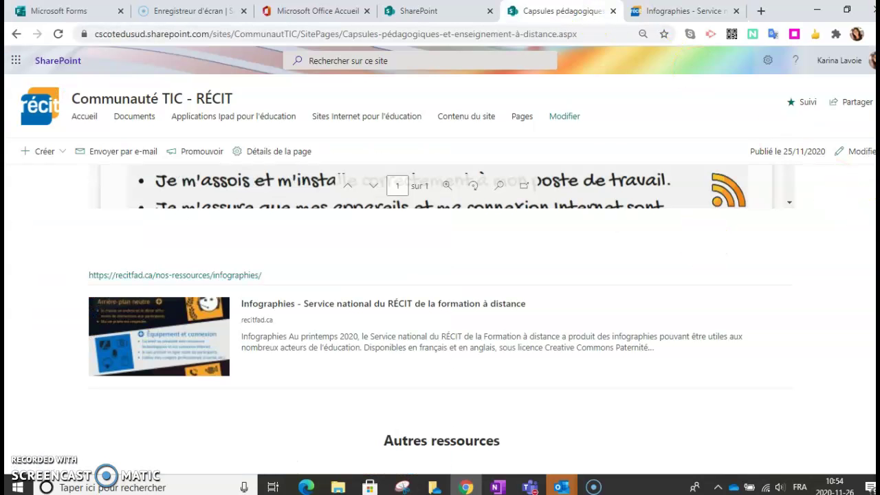
scroll(440, 316, up, 10)
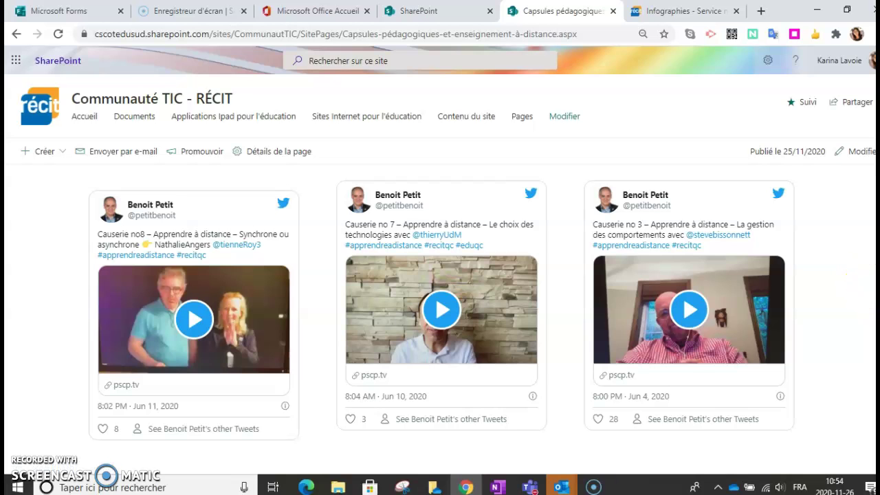
scroll(144, 372, up, 6)
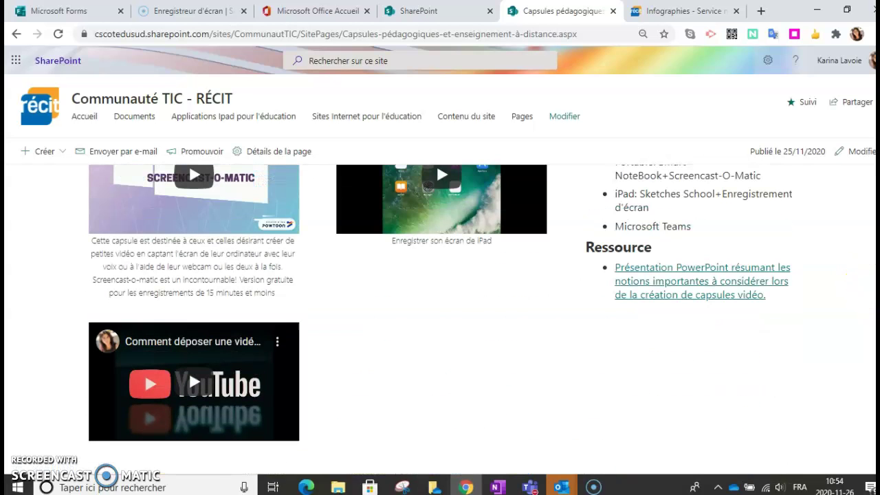
scroll(144, 372, up, 10)
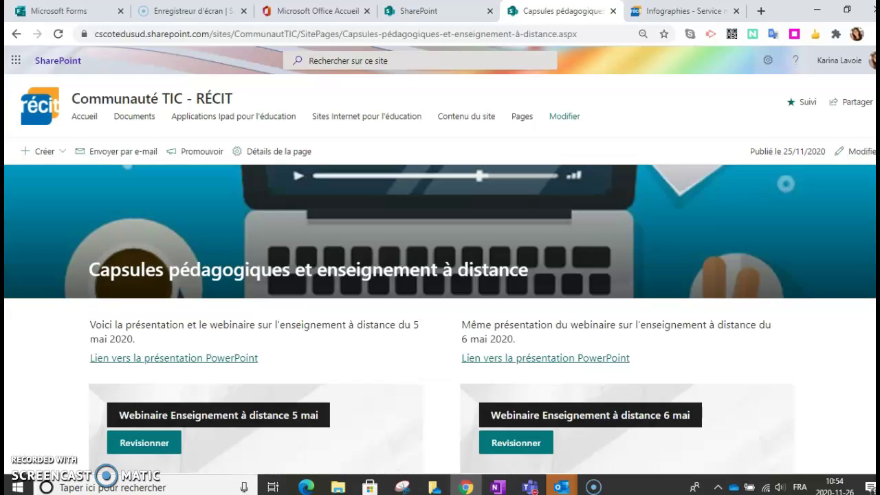